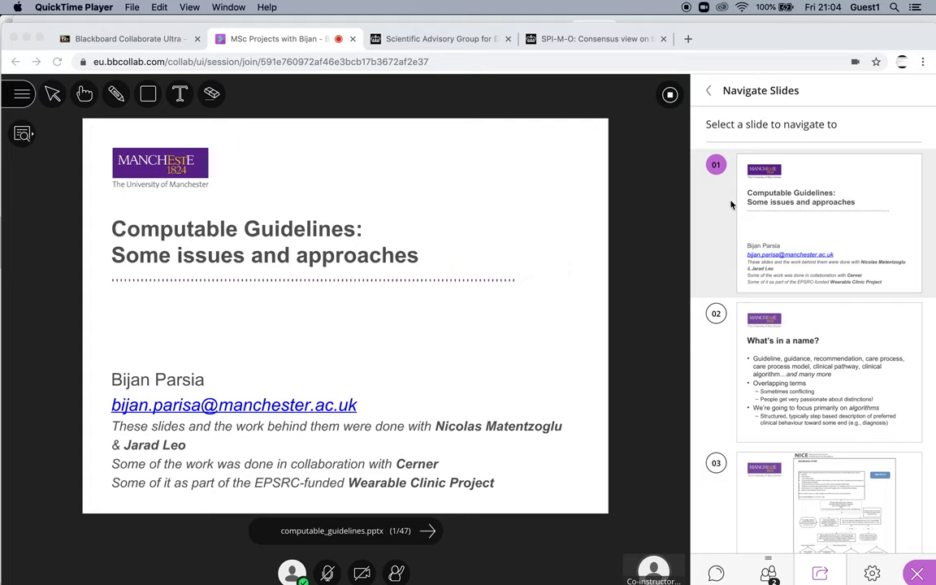
- Advance the shared computable_guidelines.pptx deck to slide 2 and view the session's chat and attendee list
{"action": "left_click", "coordinate": [788, 177]}
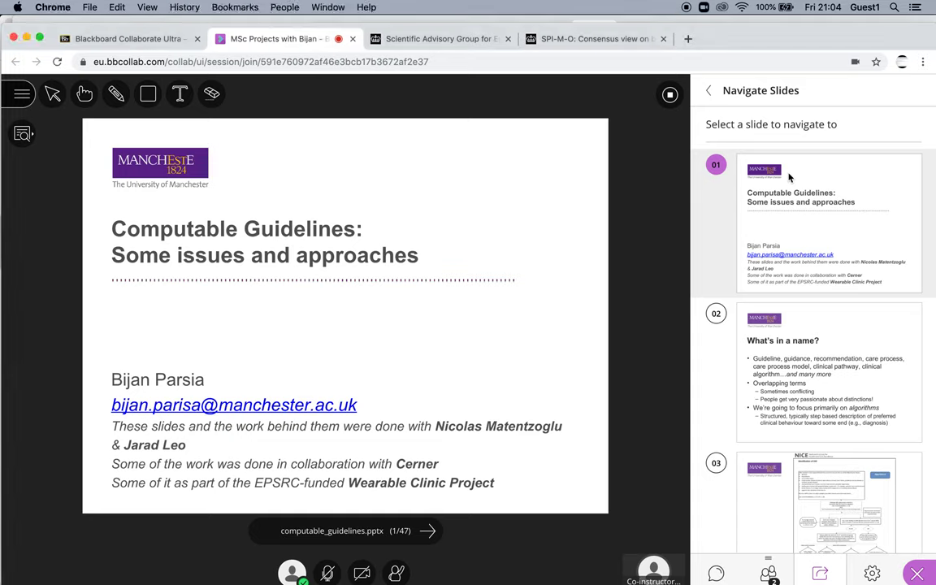
{"action": "left_click", "coordinate": [431, 530]}
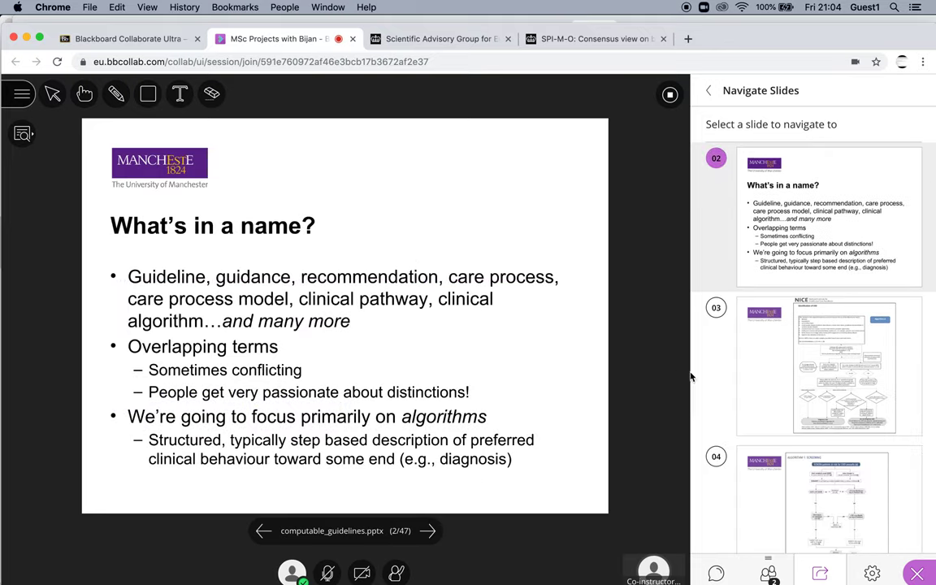
{"action": "left_click", "coordinate": [715, 574]}
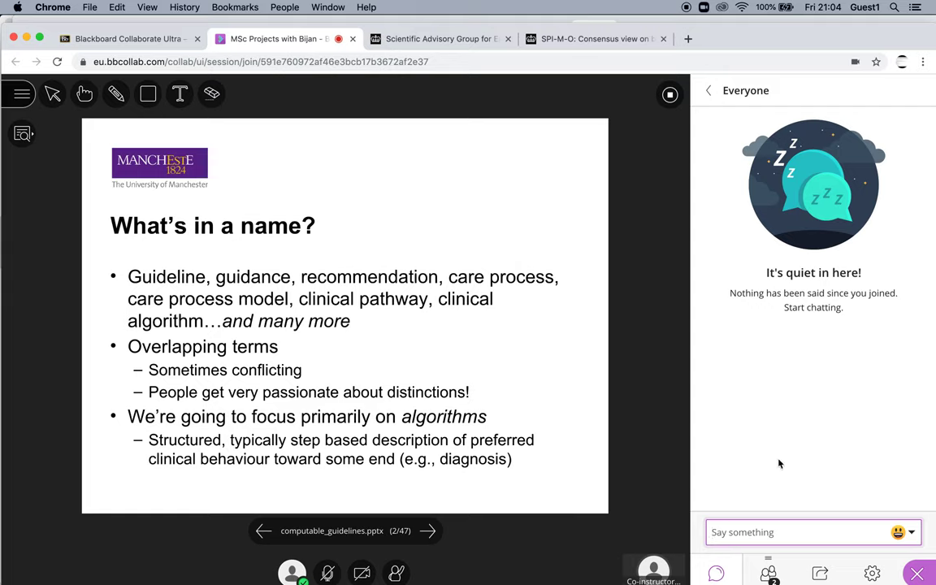
{"action": "left_click", "coordinate": [768, 574]}
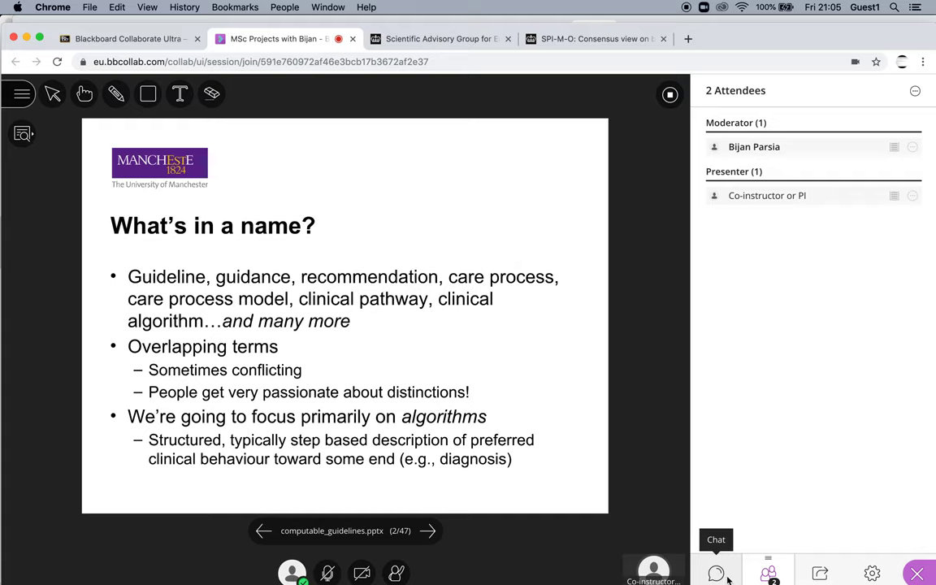
- In the session settings, turn off the participants' permissions to share audio and share video
{"action": "left_click", "coordinate": [870, 574]}
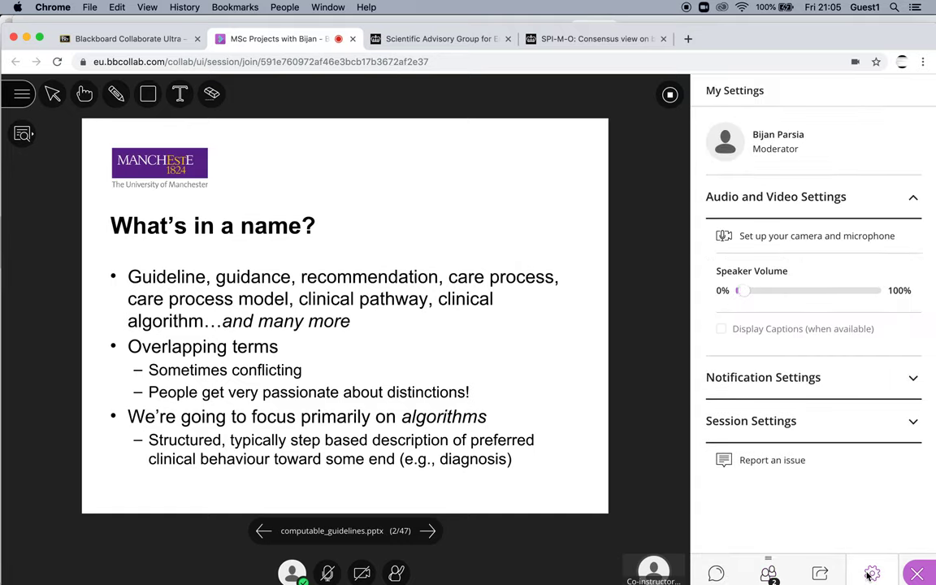
{"action": "left_click", "coordinate": [870, 421]}
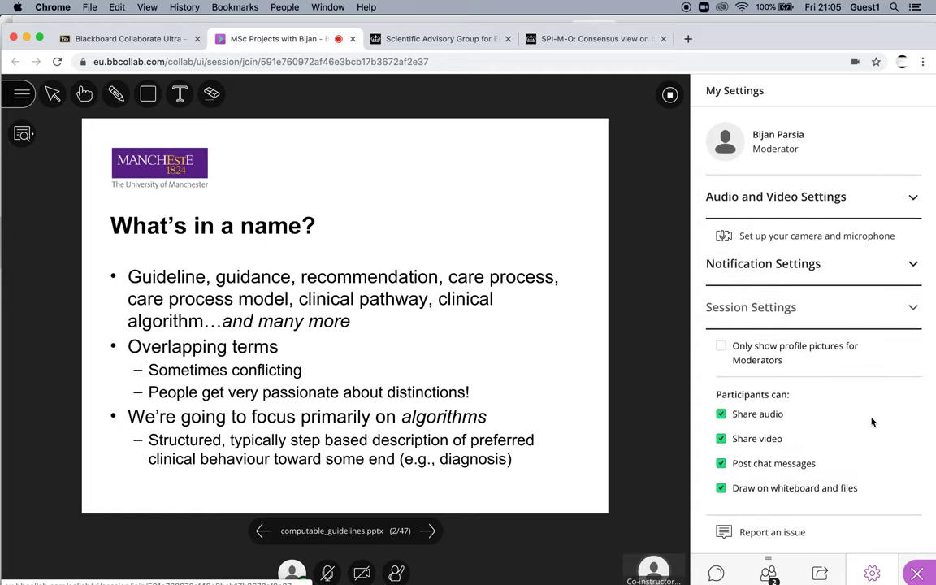
{"action": "left_click", "coordinate": [721, 390]}
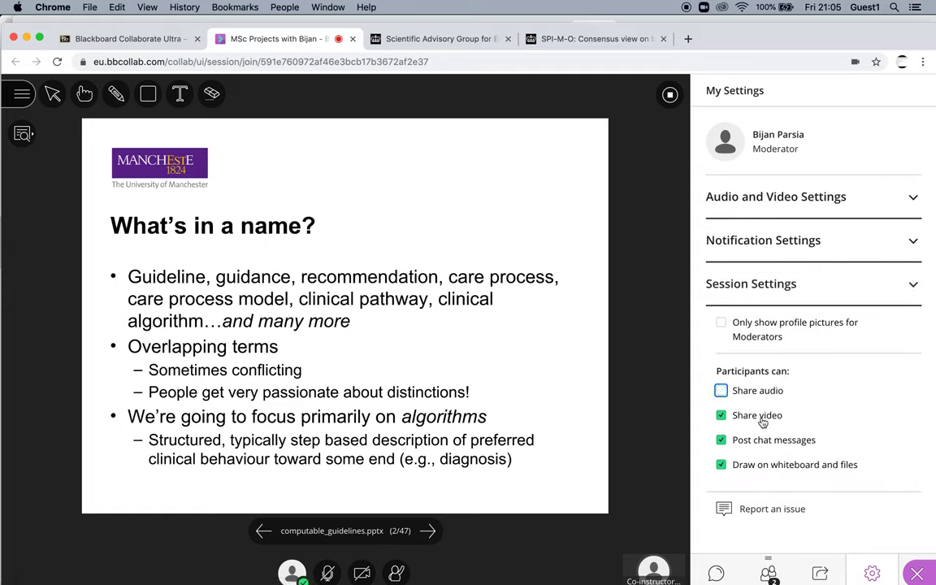
{"action": "left_click", "coordinate": [763, 420]}
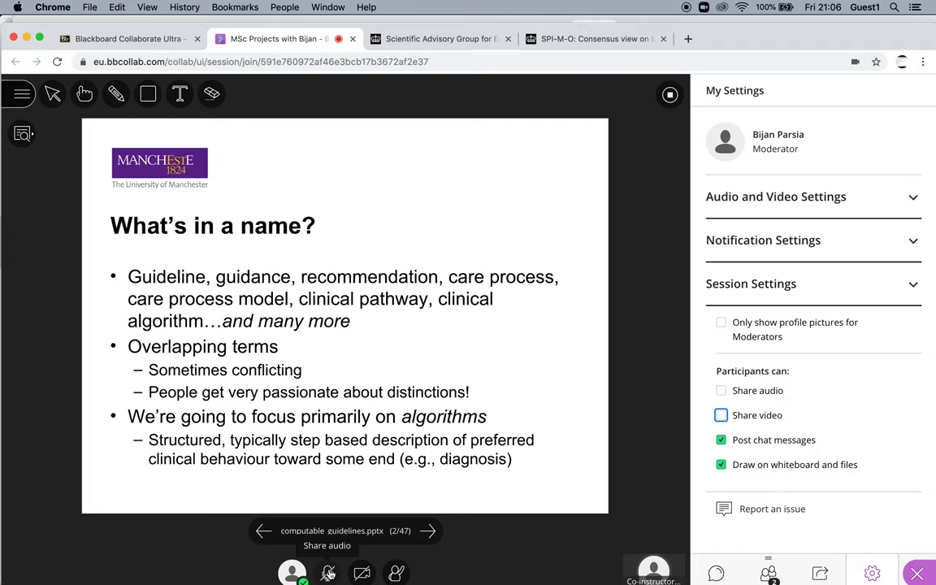
- Switch to Keynote, view slides 69 to 71 of week3.key, and bring up the Untitled 2 presentation
{"action": "key", "text": "super+Tab"}
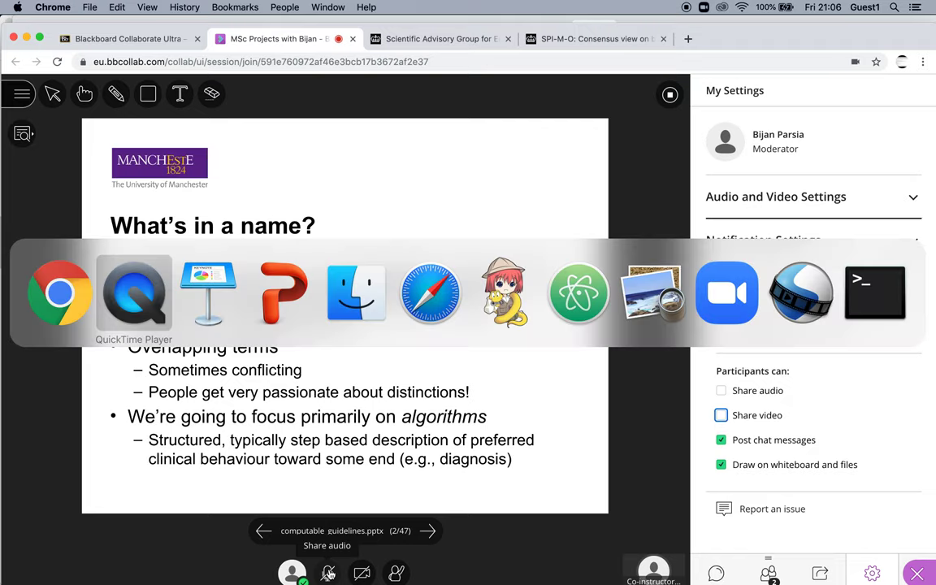
{"action": "key", "text": "super+Tab"}
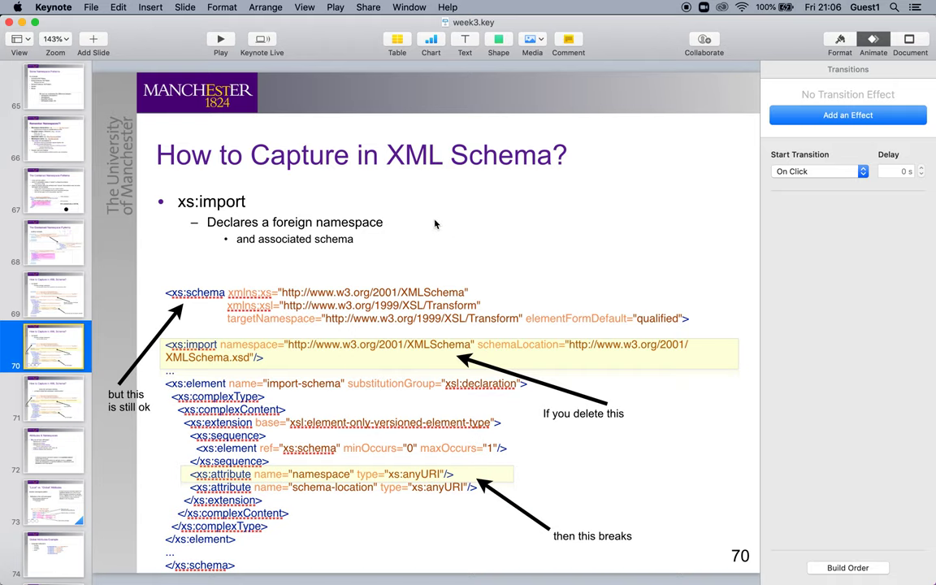
{"action": "left_click", "coordinate": [42, 284]}
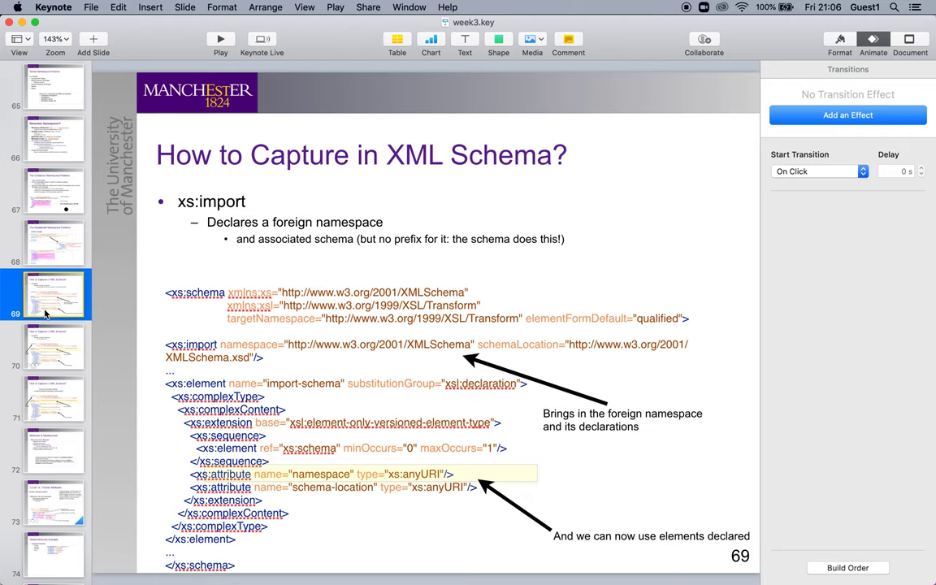
{"action": "left_click", "coordinate": [54, 340]}
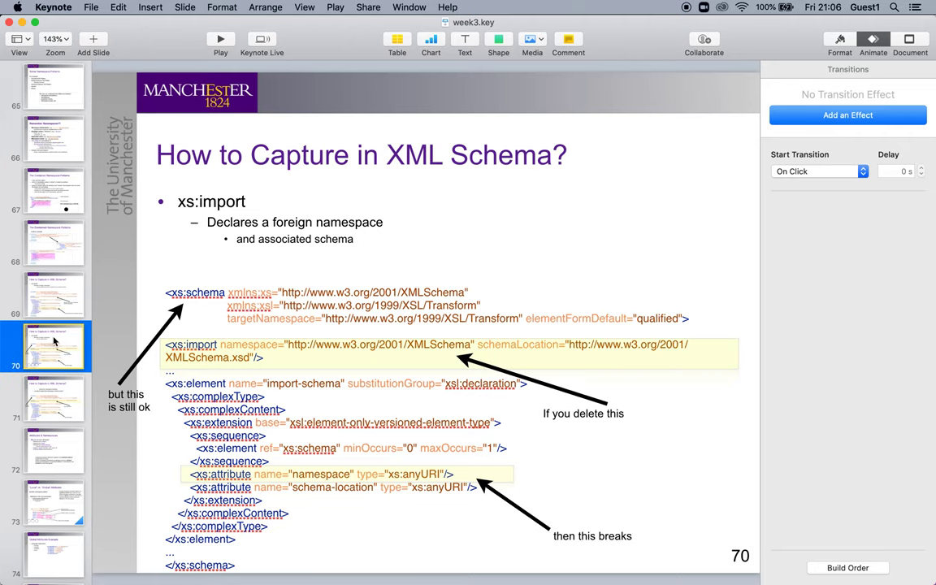
{"action": "left_click", "coordinate": [59, 398]}
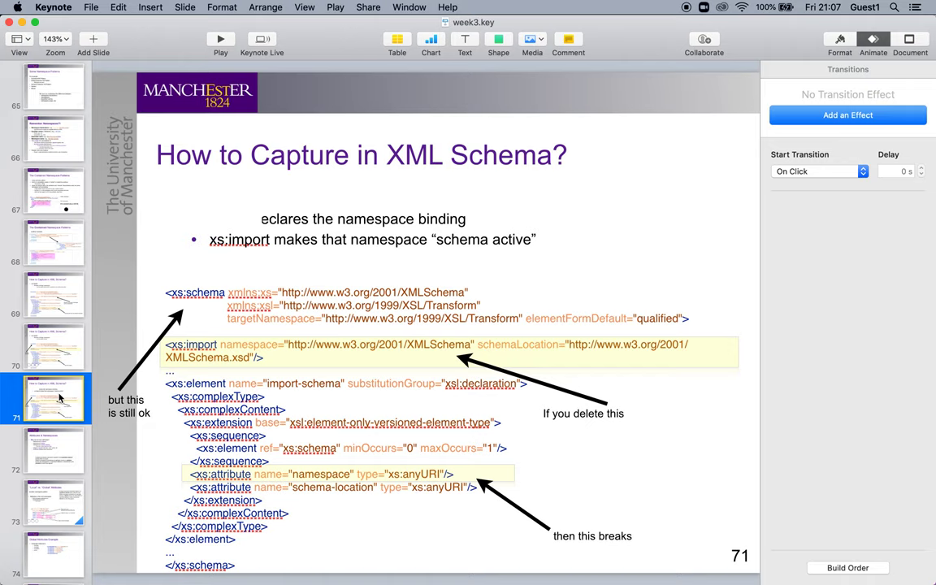
{"action": "key", "text": "super+grave"}
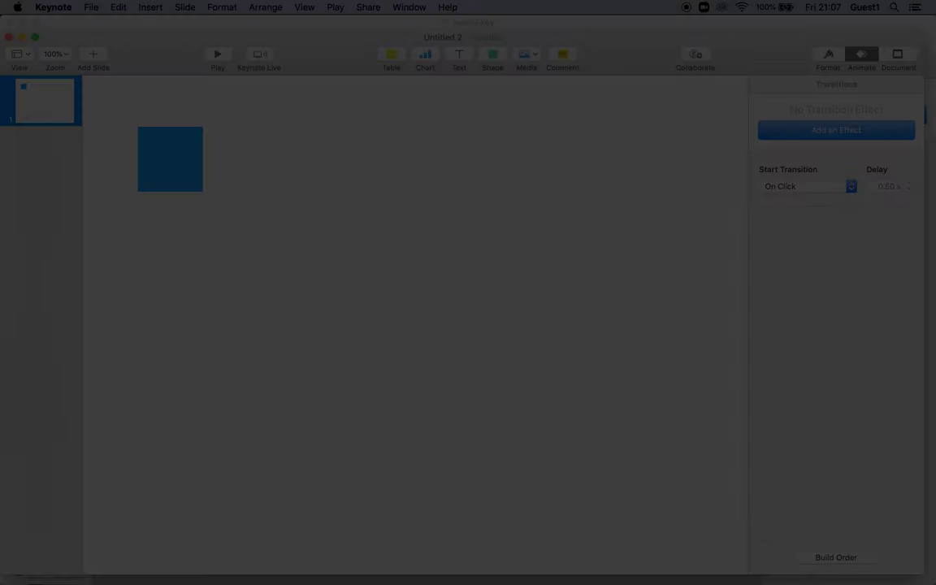
- Switch to the Ren'Py Launcher and launch the interactive-fiction-for-plagiarism-education project
{"action": "key", "text": "super+Tab"}
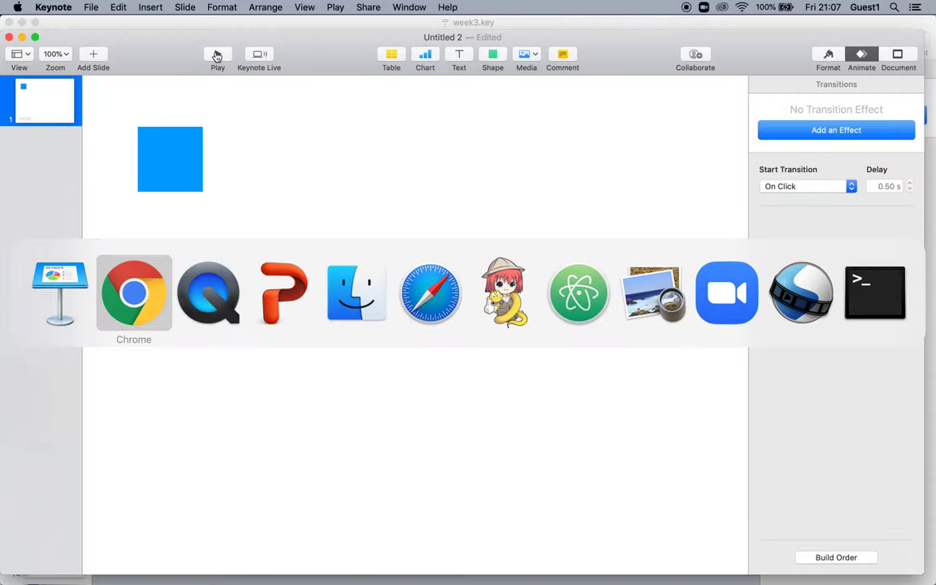
{"action": "key", "text": "super+Tab"}
{"action": "key", "text": "super+Tab"}
{"action": "key", "text": "super+Tab"}
{"action": "key", "text": "super+Tab"}
{"action": "key", "text": "super+Tab"}
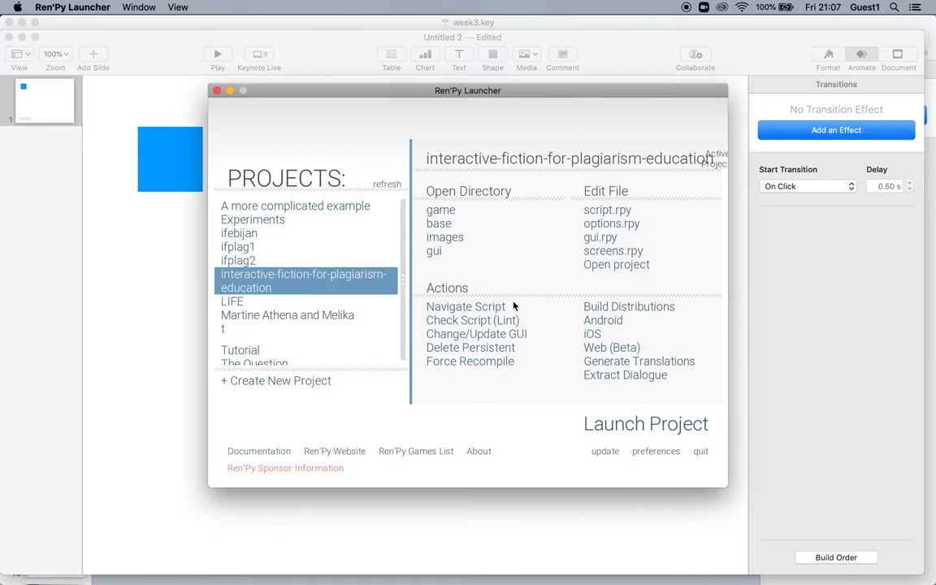
{"action": "left_click", "coordinate": [662, 426]}
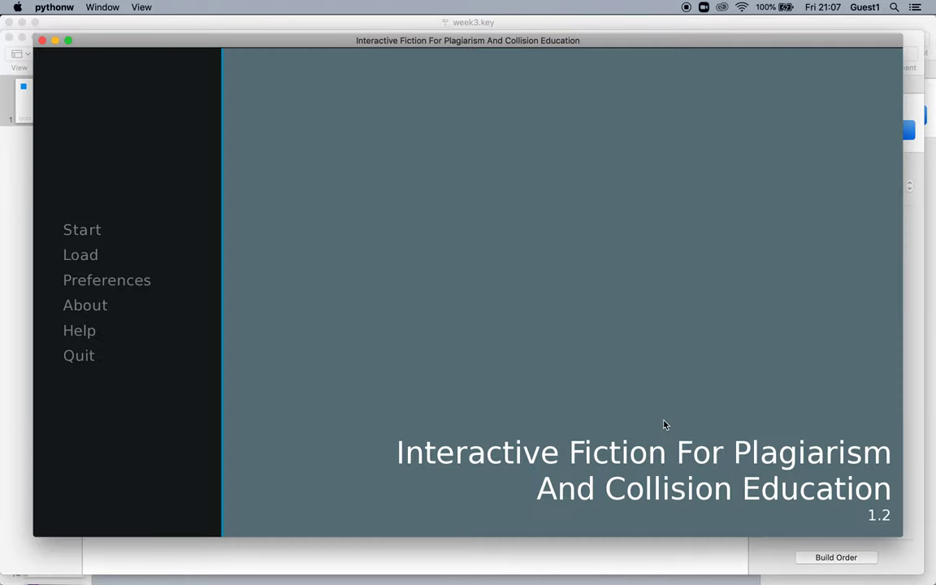
- Start the interactive fiction, advance through the opening dialogue, and answer "No, it's new to me."
{"action": "left_click", "coordinate": [80, 229]}
{"action": "left_click", "coordinate": [479, 231]}
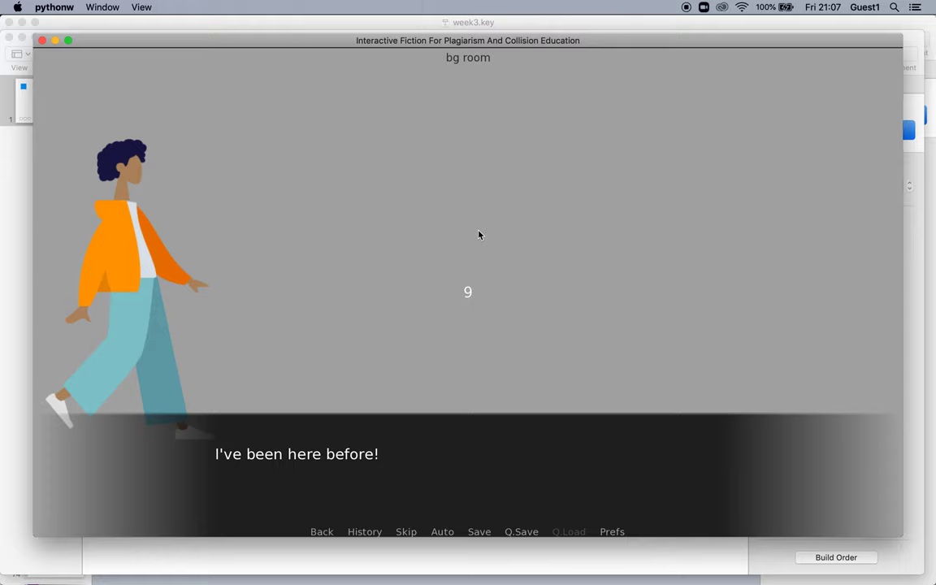
{"action": "left_click", "coordinate": [479, 235]}
{"action": "left_click", "coordinate": [479, 235]}
{"action": "left_click", "coordinate": [479, 234]}
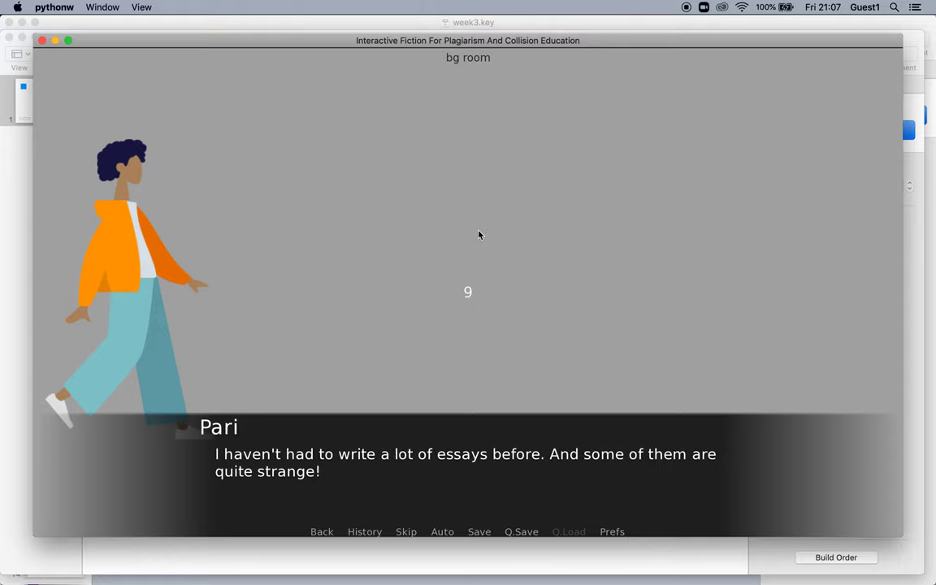
{"action": "left_click", "coordinate": [479, 235]}
{"action": "left_click", "coordinate": [478, 235]}
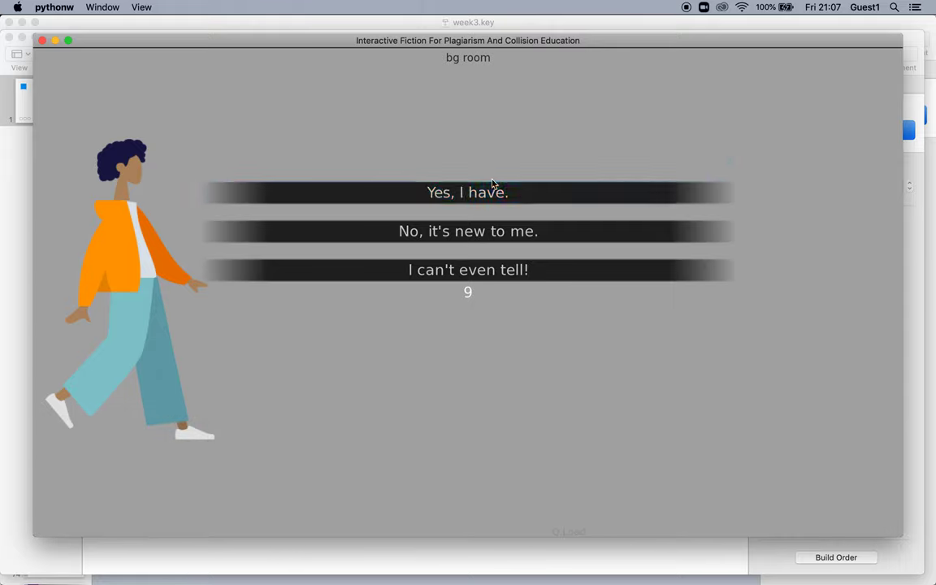
{"action": "left_click", "coordinate": [479, 232]}
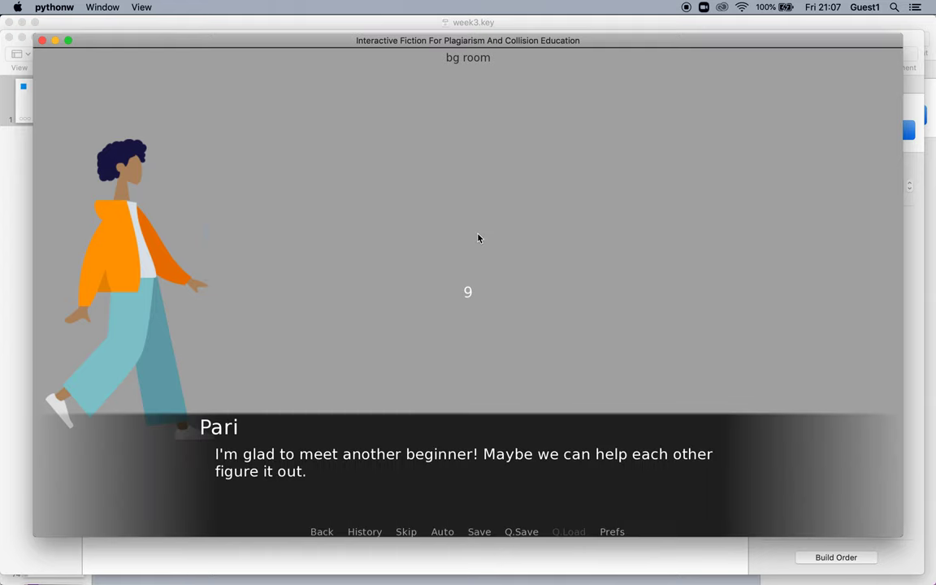
- Switch to Atom to view the game's source code in script.rpy
{"action": "key", "text": "super+Tab"}
{"action": "key", "text": "super+Tab"}
{"action": "key", "text": "super+Tab"}
{"action": "key", "text": "super+Tab"}
{"action": "key", "text": "super+Tab"}
{"action": "key", "text": "super+Tab"}
{"action": "key", "text": "super+Tab"}
{"action": "key", "text": "super+Tab"}
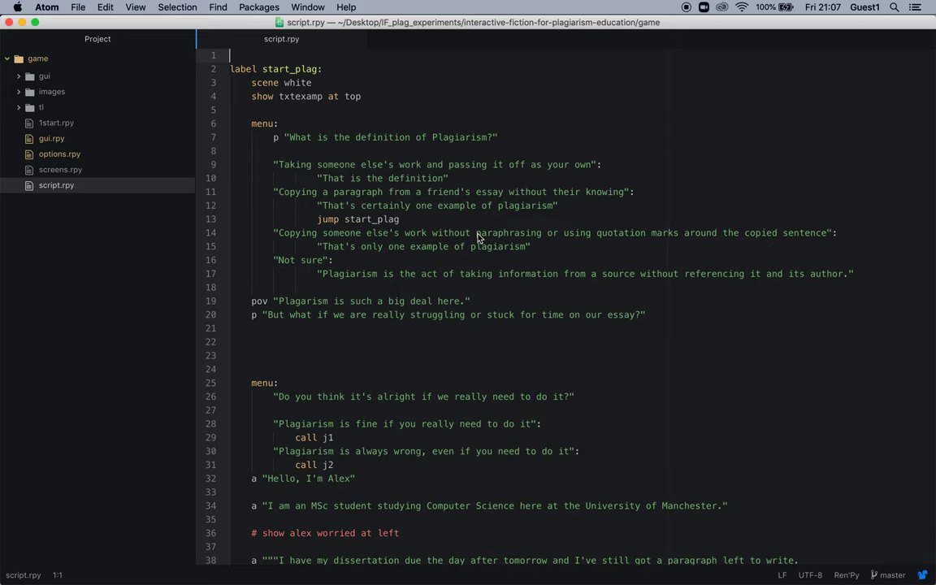
{"action": "left_click", "coordinate": [505, 276]}
- Switch back to the Blackboard Collaborate session in Chrome and stop sharing the slide deck
{"action": "key", "text": "super+Tab"}
{"action": "key", "text": "super+Tab"}
{"action": "key", "text": "super+Tab"}
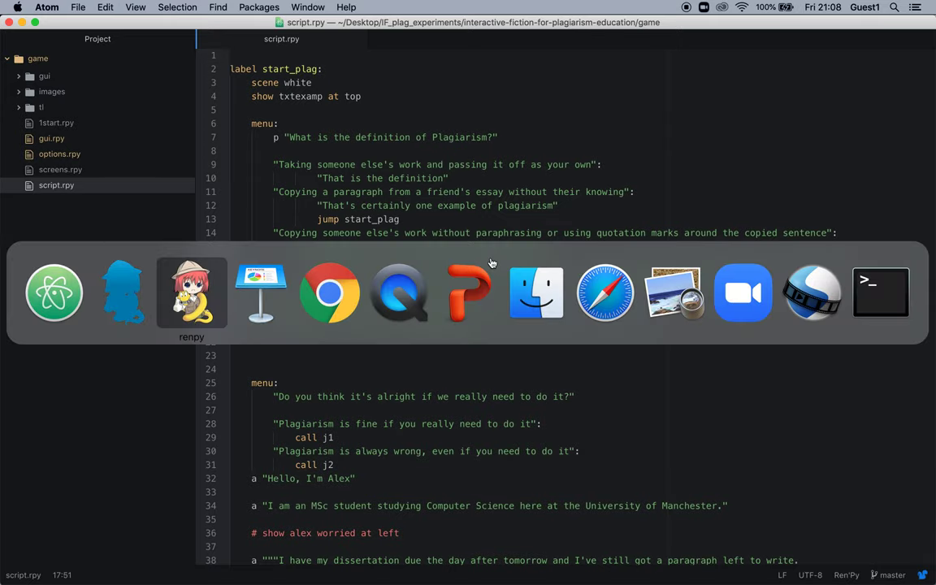
{"action": "key", "text": "super+Tab"}
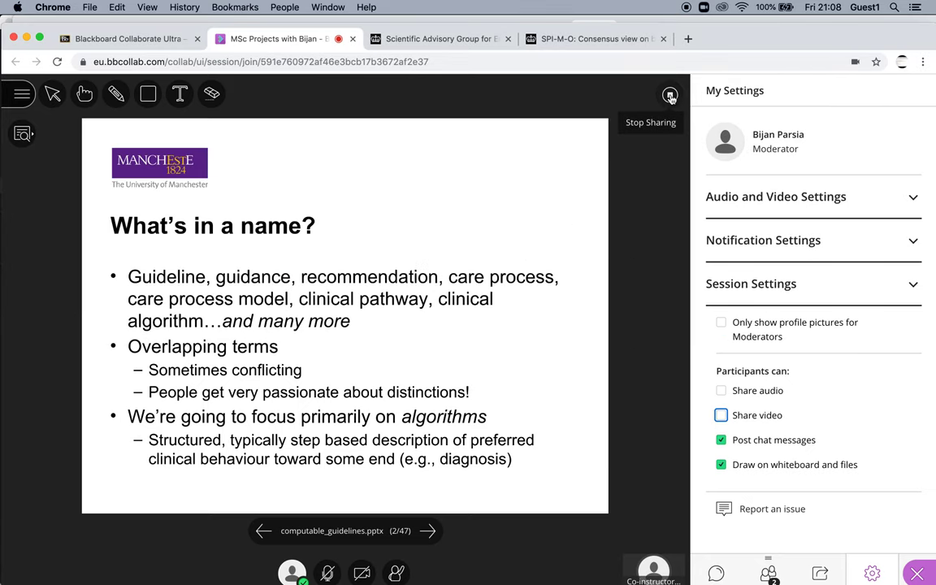
{"action": "left_click", "coordinate": [671, 95]}
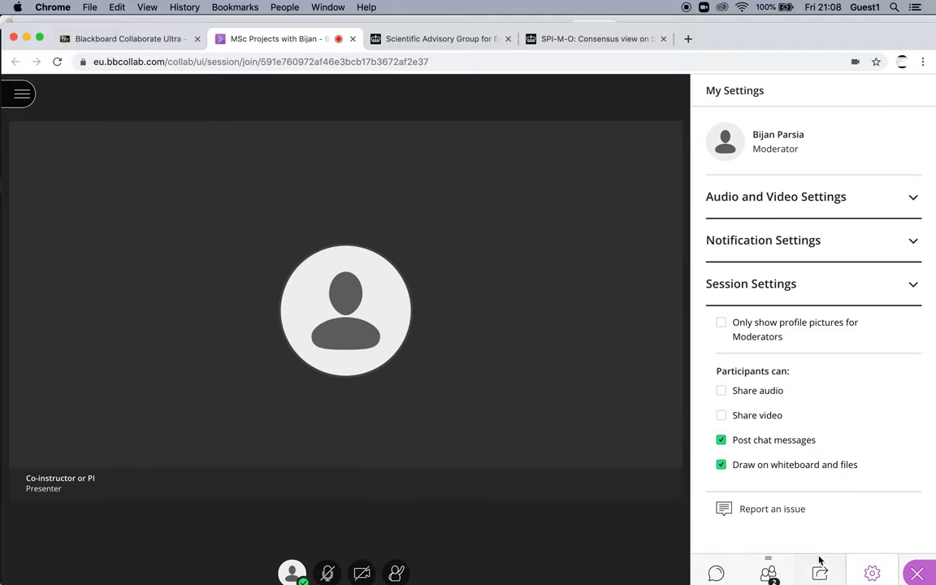
- Share the Ren'Py Launcher application window with the session after viewing the Chrome tab sharing options
{"action": "right_click", "coordinate": [819, 569]}
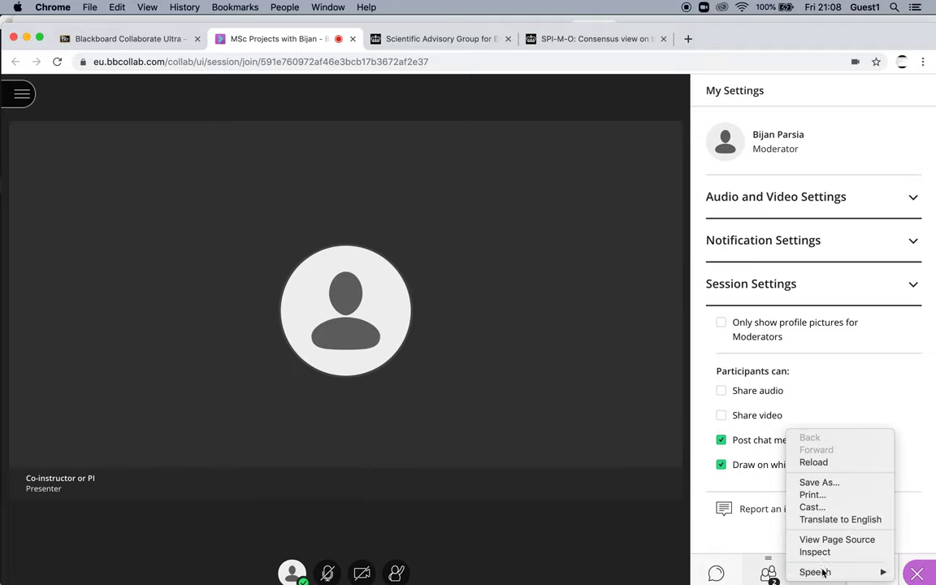
{"action": "left_click", "coordinate": [687, 498]}
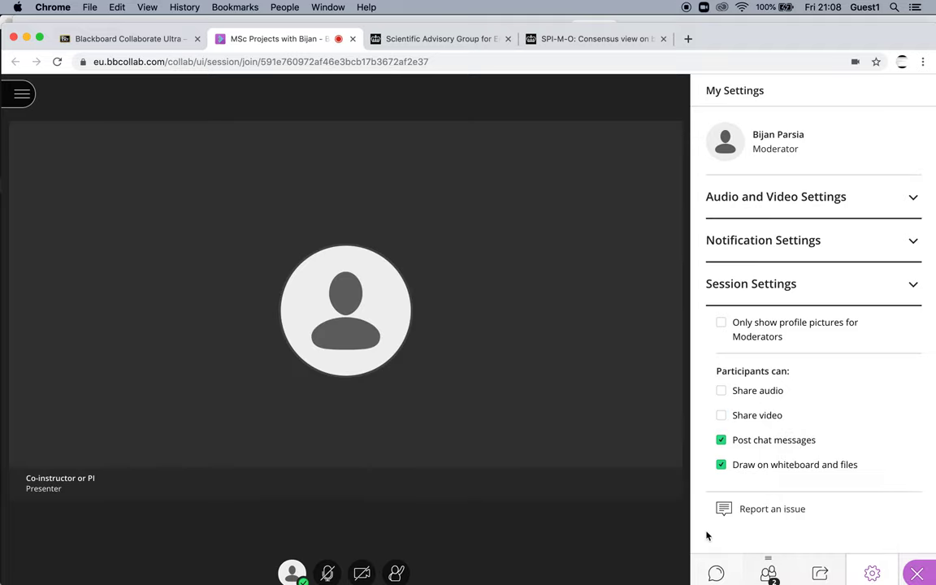
{"action": "left_click", "coordinate": [819, 571]}
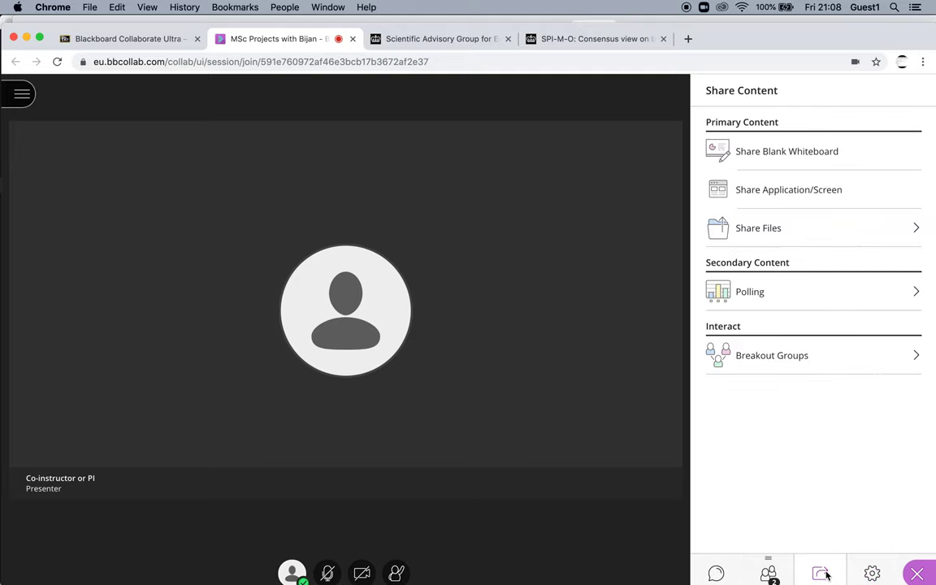
{"action": "left_click", "coordinate": [842, 191]}
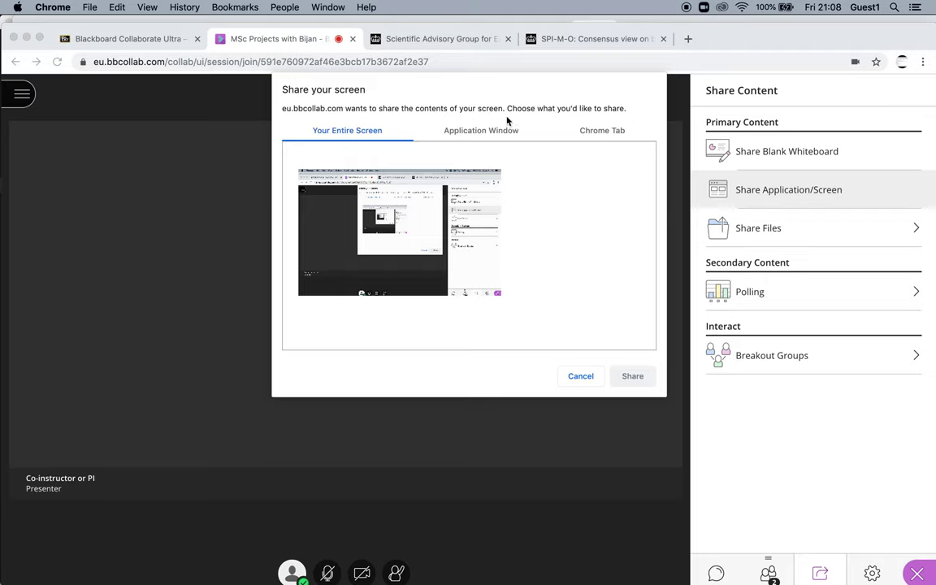
{"action": "left_click", "coordinate": [582, 138]}
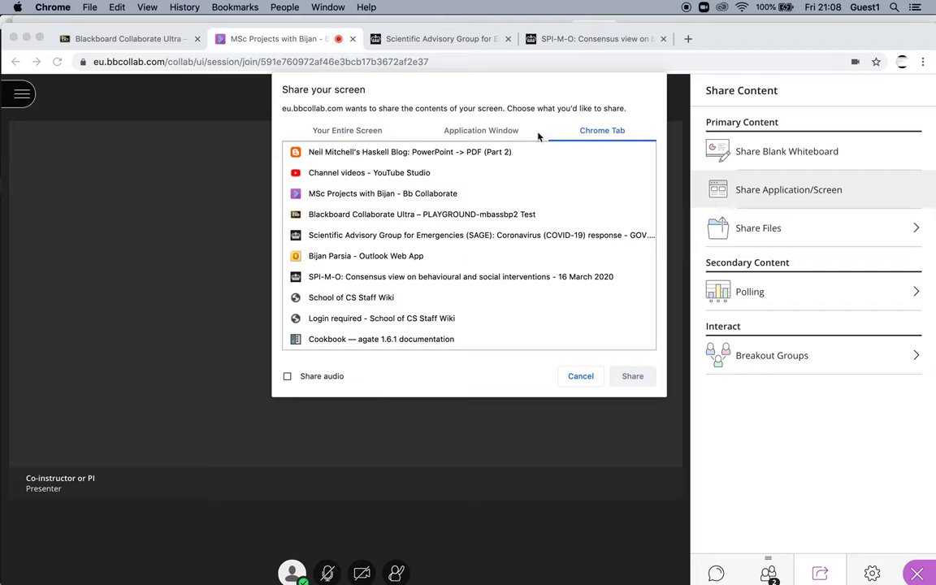
{"action": "left_click", "coordinate": [511, 135]}
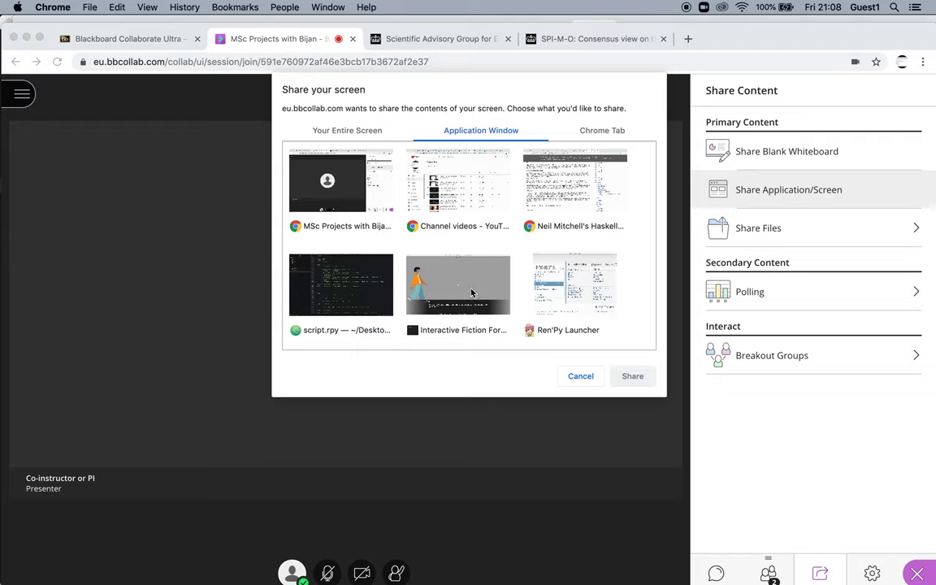
{"action": "left_click", "coordinate": [561, 317]}
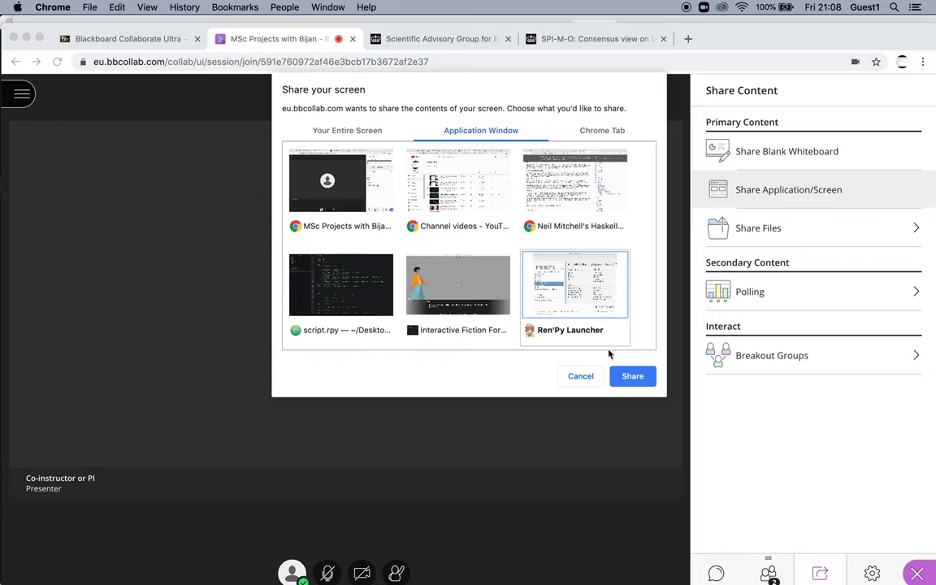
{"action": "left_click", "coordinate": [632, 376]}
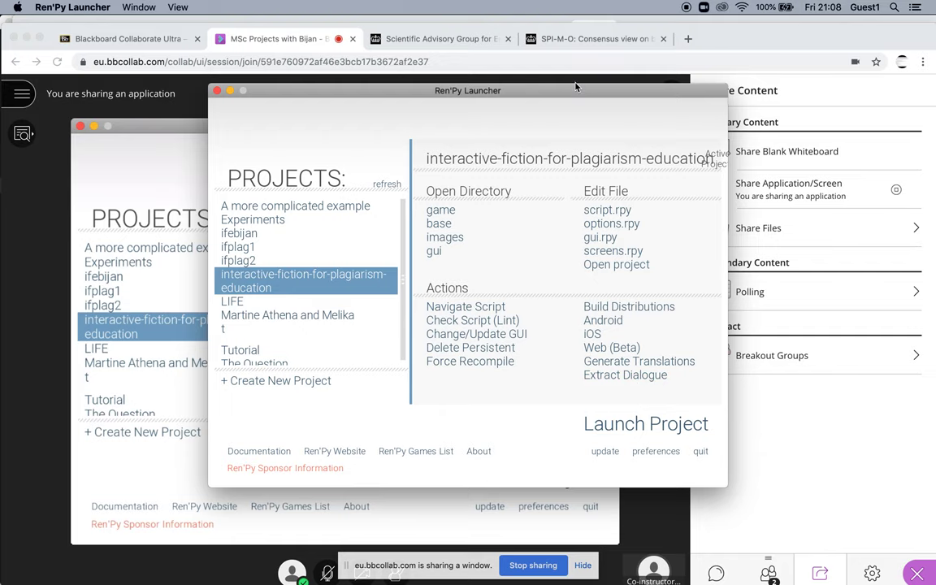
- Move the Ren'Py Launcher window lower over the shared preview and bring the Collaborate session back to the front
{"action": "left_click_drag", "start_coordinate": [575, 90], "coordinate": [483, 226]}
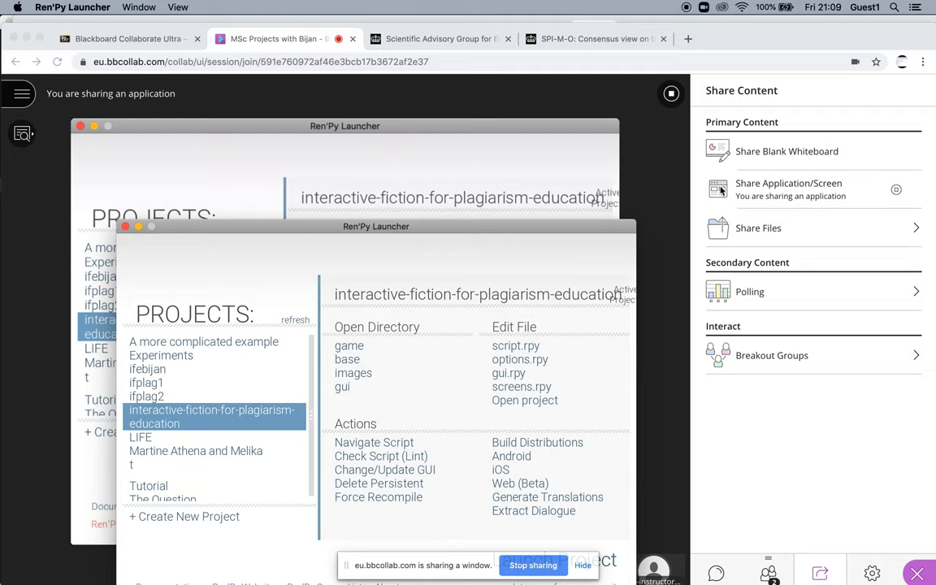
{"action": "left_click", "coordinate": [717, 572]}
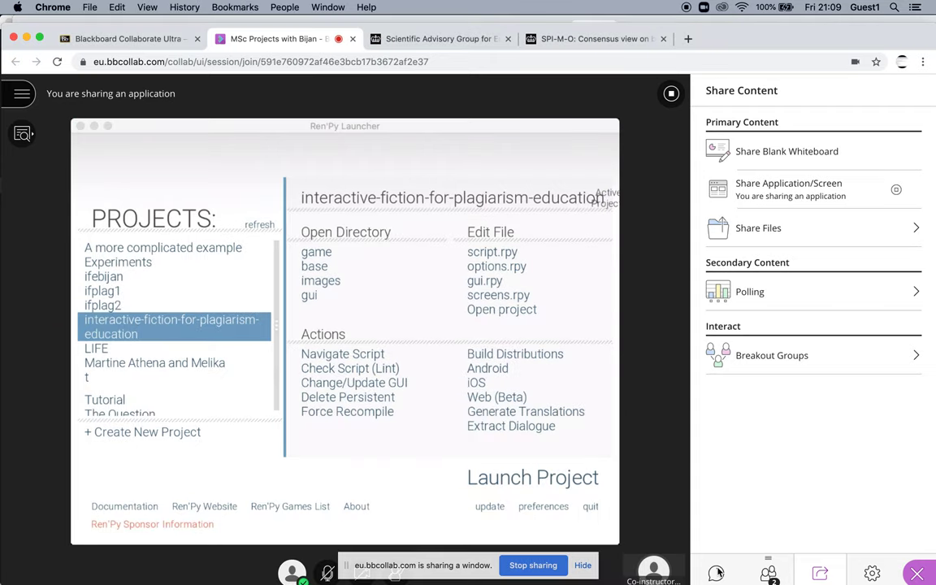
- Show the session's Everyone chat and stop sharing the Ren'Py Launcher window
{"action": "left_click", "coordinate": [718, 572]}
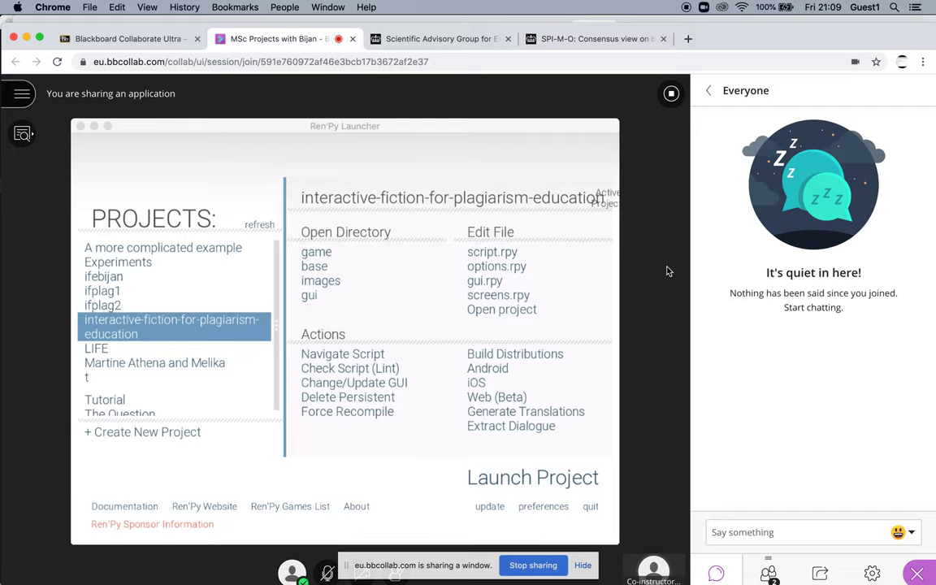
{"action": "left_click", "coordinate": [672, 94]}
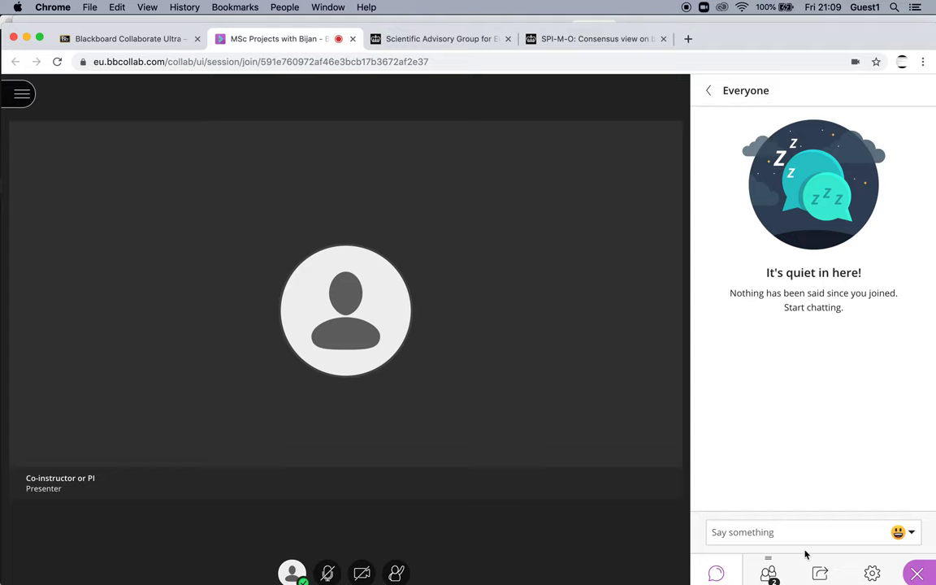
- Review the content sharing options and the Main Room files available to share
{"action": "left_click", "coordinate": [820, 573]}
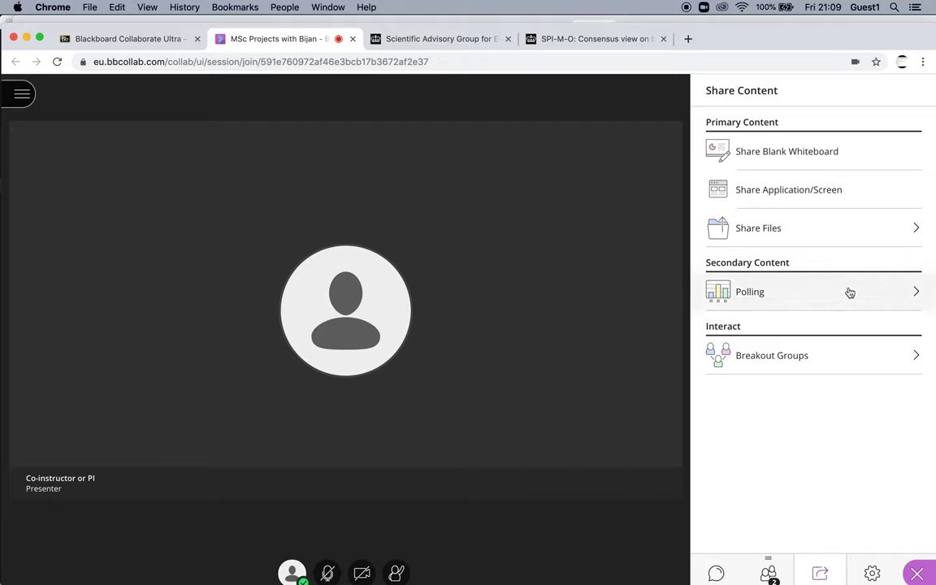
{"action": "left_click", "coordinate": [814, 230]}
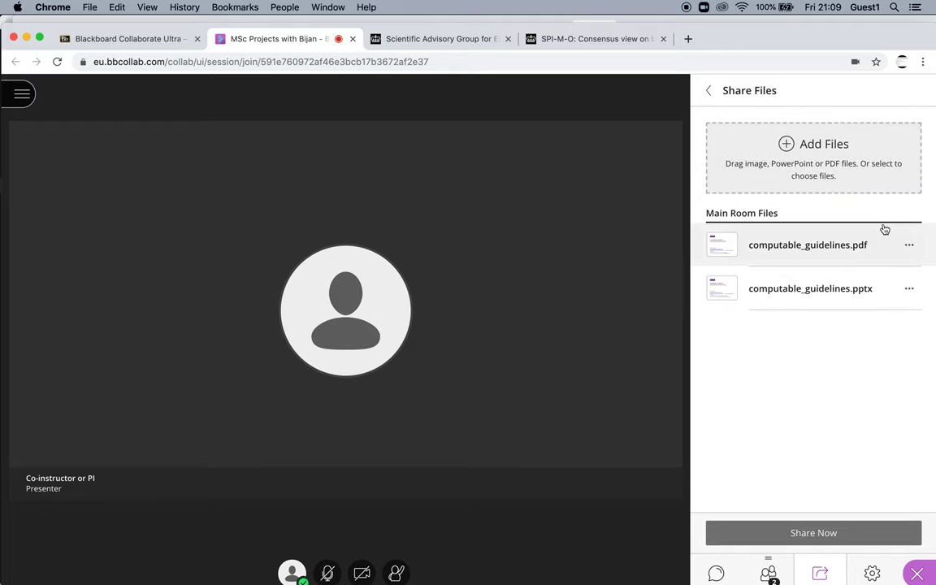
{"action": "left_click", "coordinate": [709, 90]}
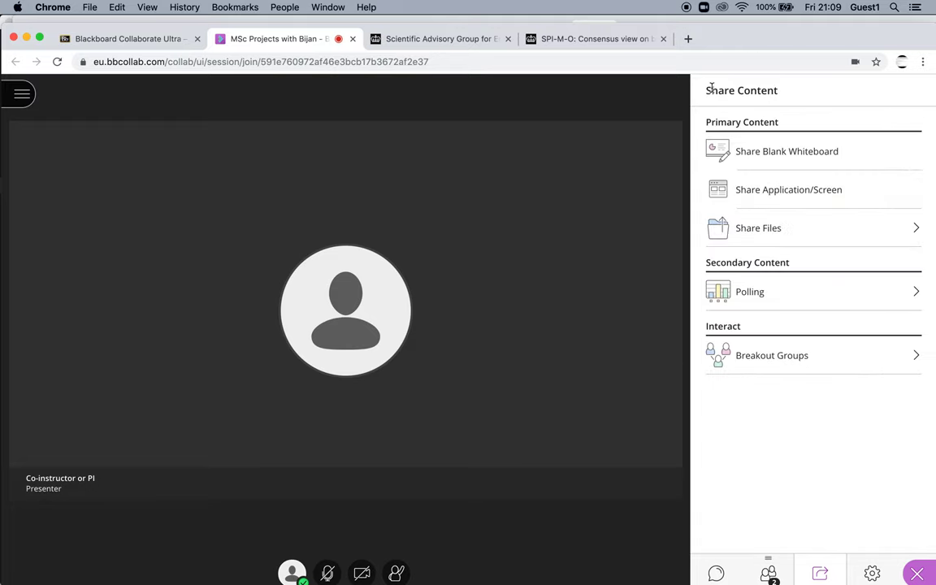
- Share the entire screen with the Collaborate session
{"action": "left_click", "coordinate": [800, 190]}
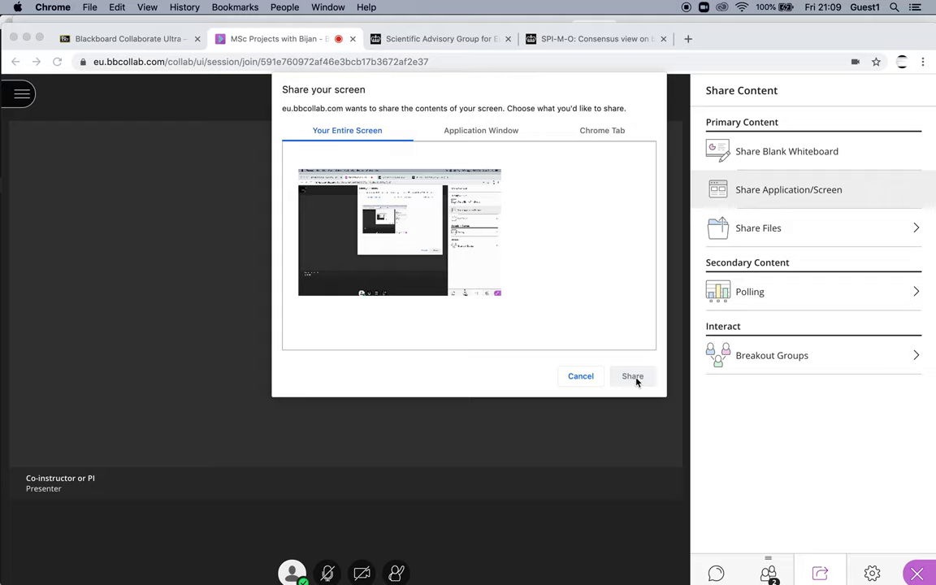
{"action": "left_click", "coordinate": [633, 377]}
{"action": "left_click", "coordinate": [386, 239]}
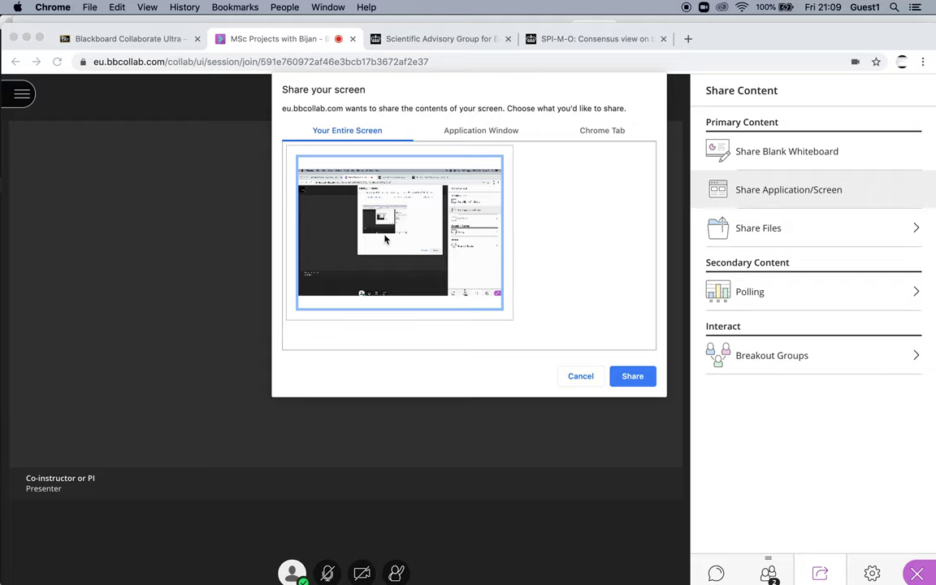
{"action": "left_click", "coordinate": [635, 375]}
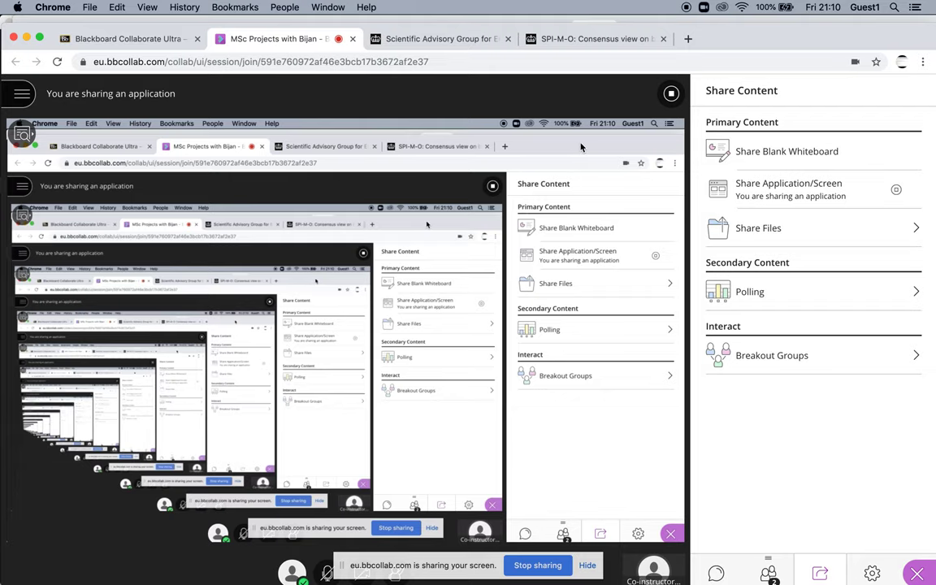
- Switch to Keynote, present the blue square's slide animation on the shared screen, and exit the slideshow
{"action": "key", "text": "super+Tab"}
{"action": "key", "text": "super+Tab"}
{"action": "key", "text": "super+Tab"}
{"action": "key", "text": "super+Tab"}
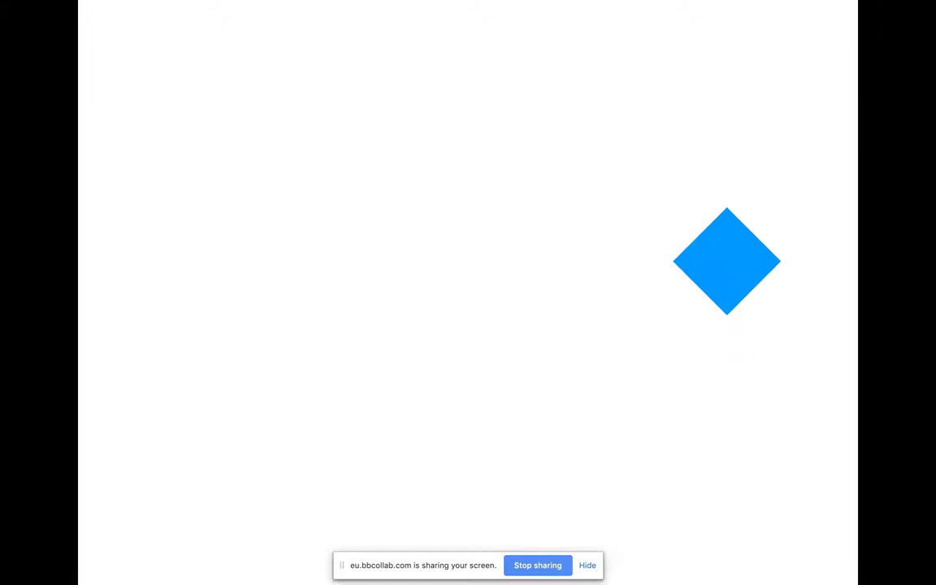
{"action": "key", "text": "Escape"}
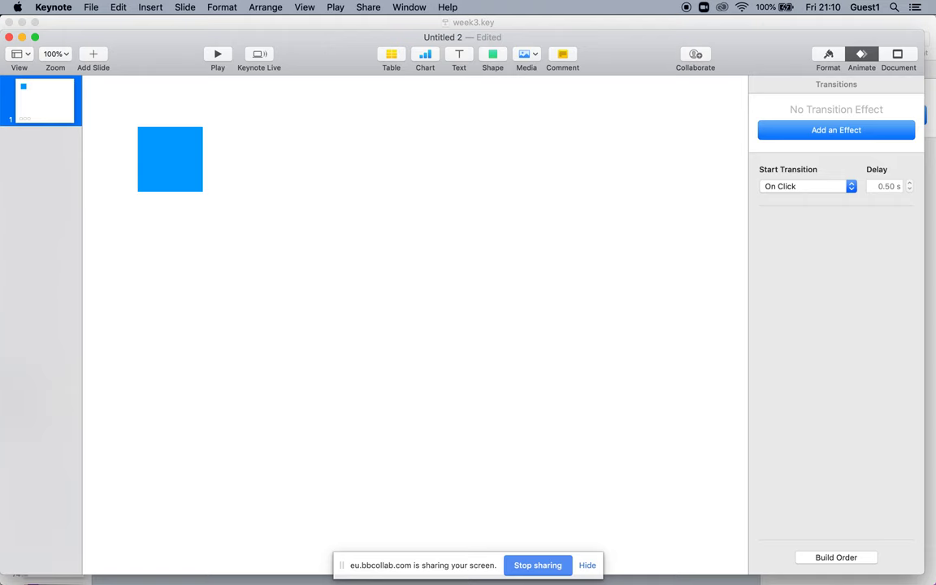
- Return to the Collaborate session in Chrome and stop sharing the screen
{"action": "key", "text": "super+Tab"}
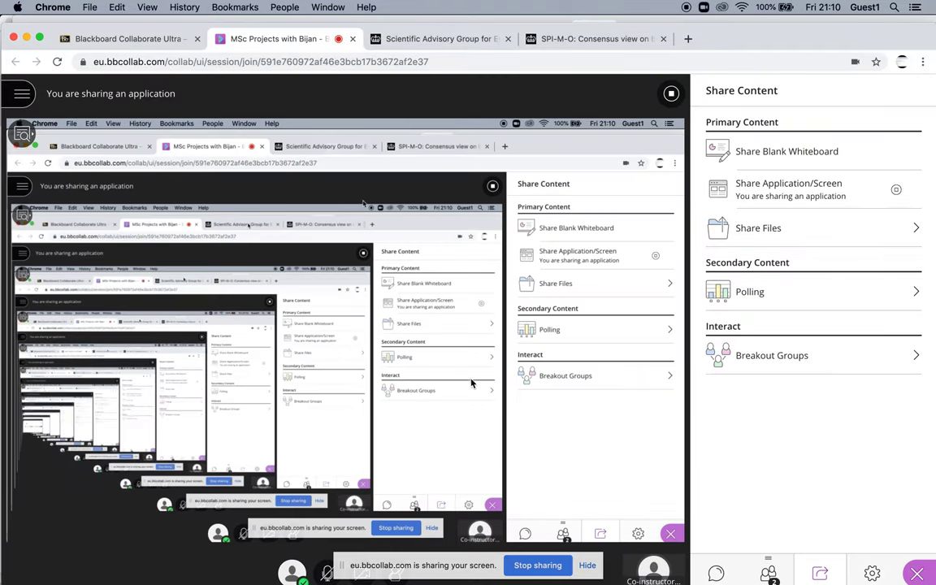
{"action": "left_click", "coordinate": [671, 93]}
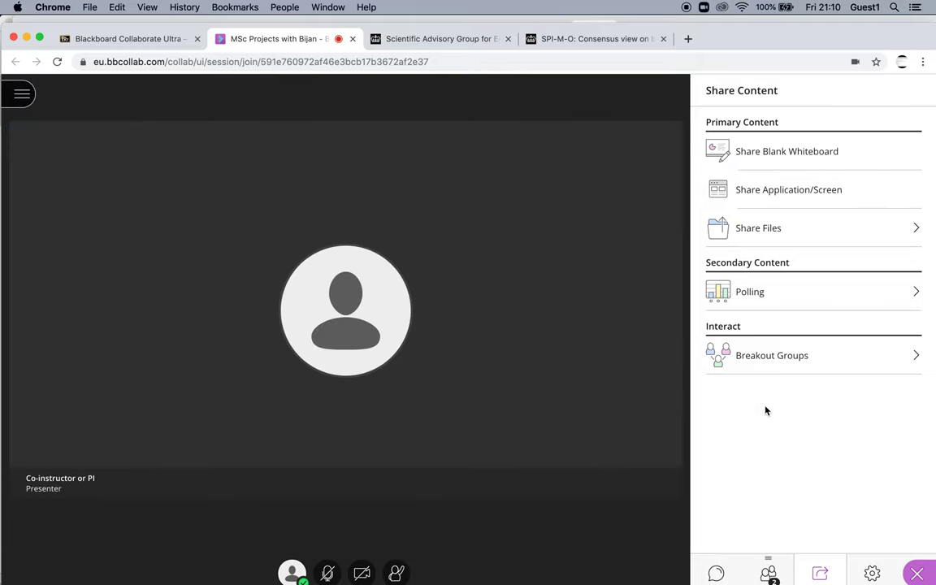
- Check the Co-instructor or PI attendee's connection quality and make that attendee a moderator
{"action": "left_click", "coordinate": [770, 574]}
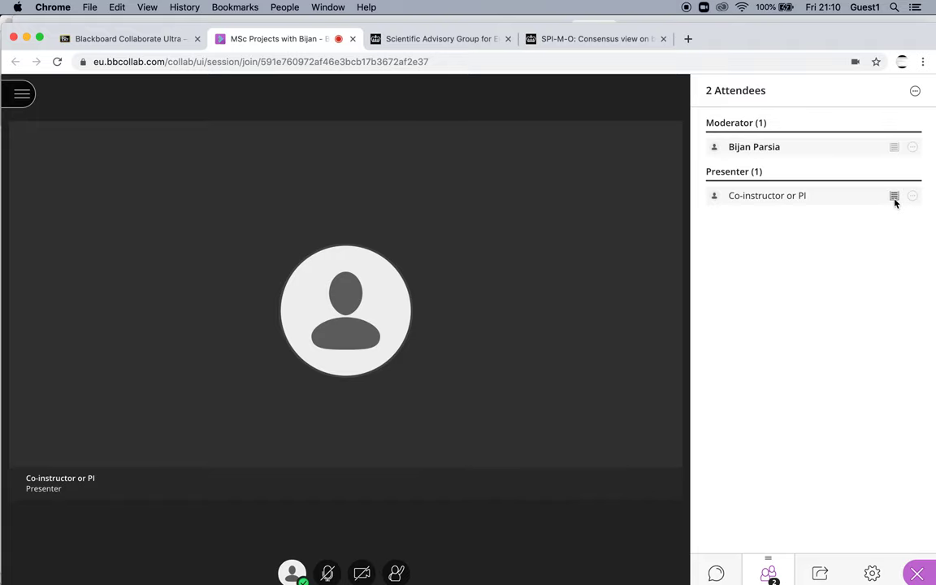
{"action": "mouse_move", "coordinate": [894, 202]}
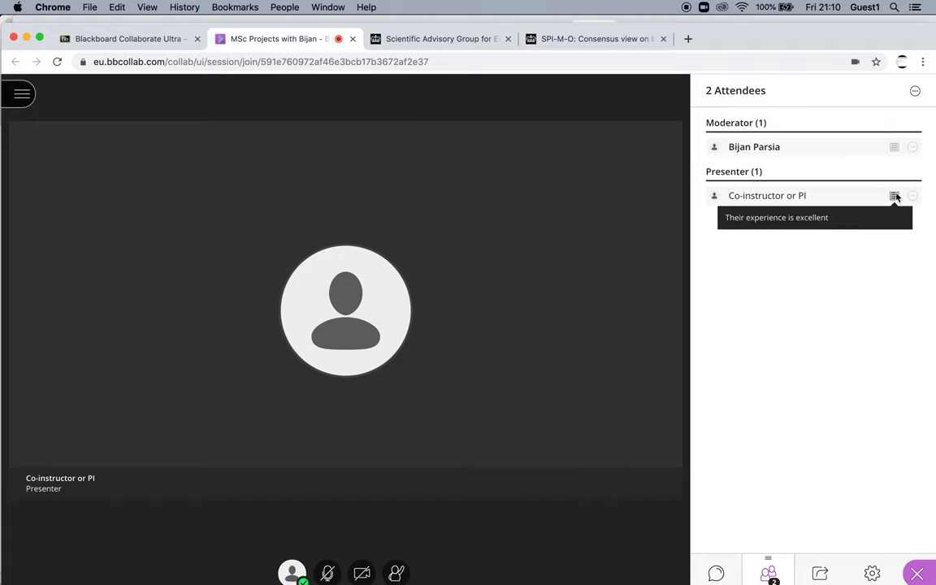
{"action": "left_click", "coordinate": [911, 196]}
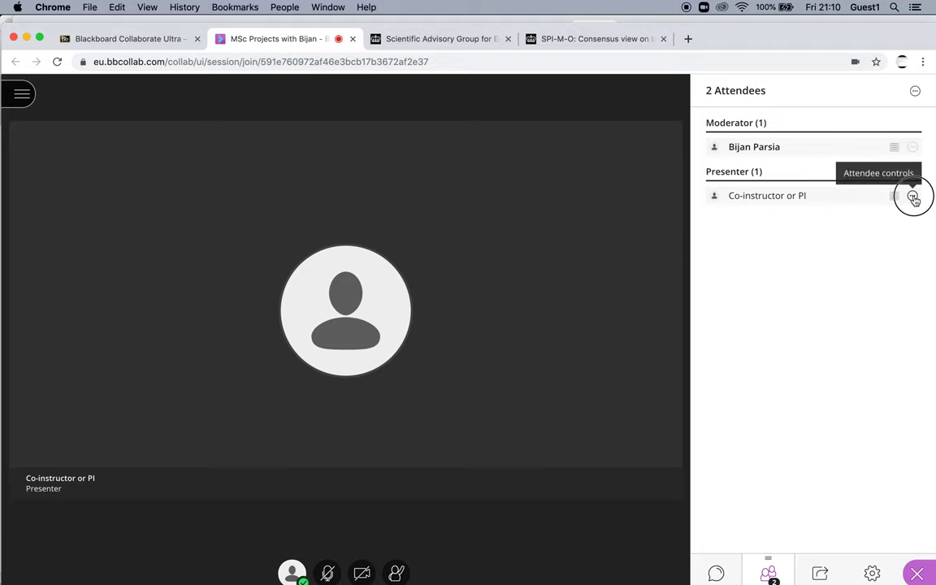
{"action": "left_click", "coordinate": [869, 260]}
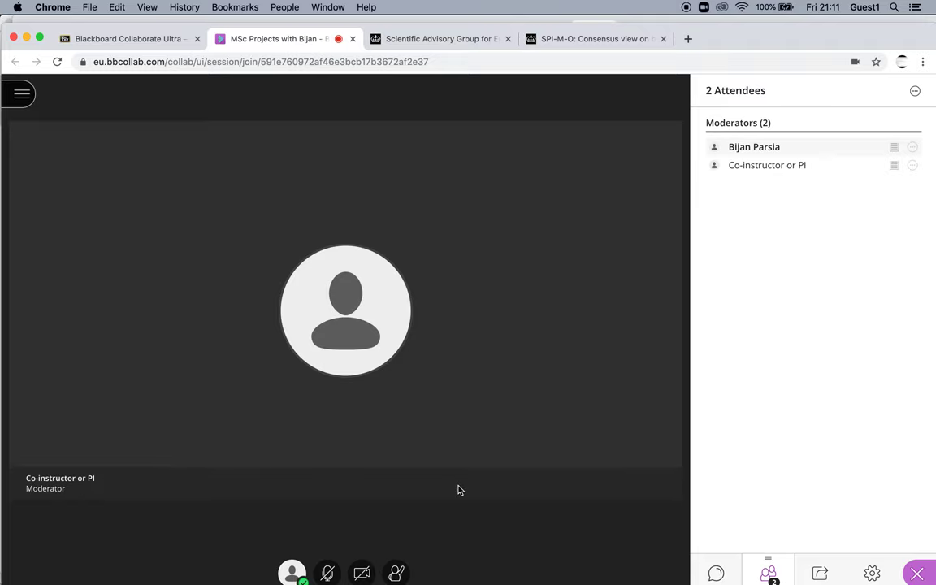
- Open the session's content sharing options
{"action": "left_click", "coordinate": [819, 574]}
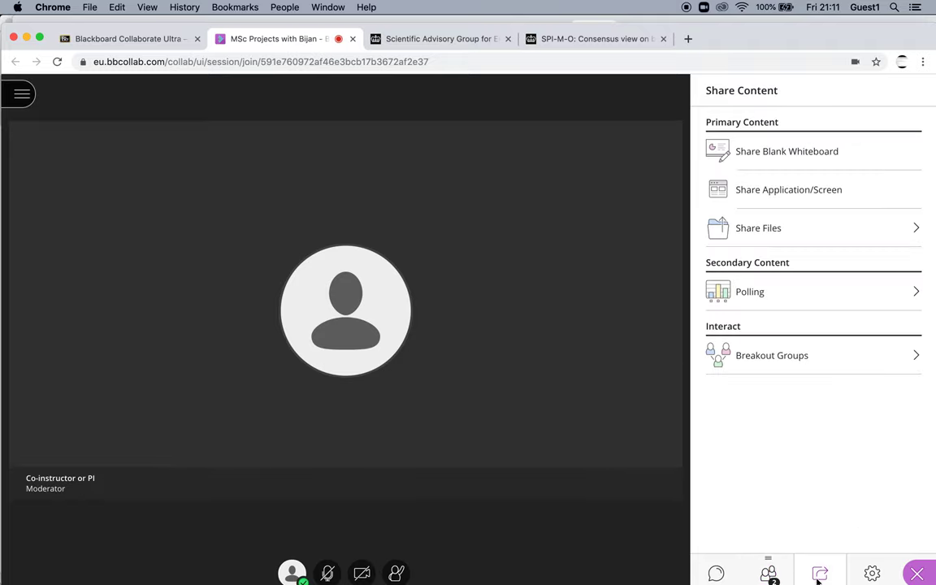